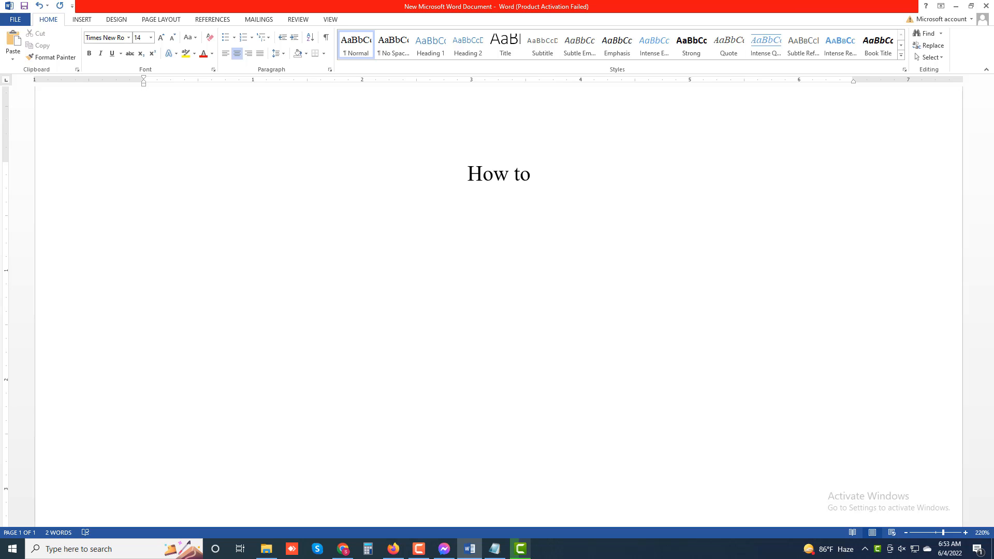
# Complete the centred title so it reads "How to Disable Your Microphone in Zoom -Part 01"
pyautogui.write('Disa')
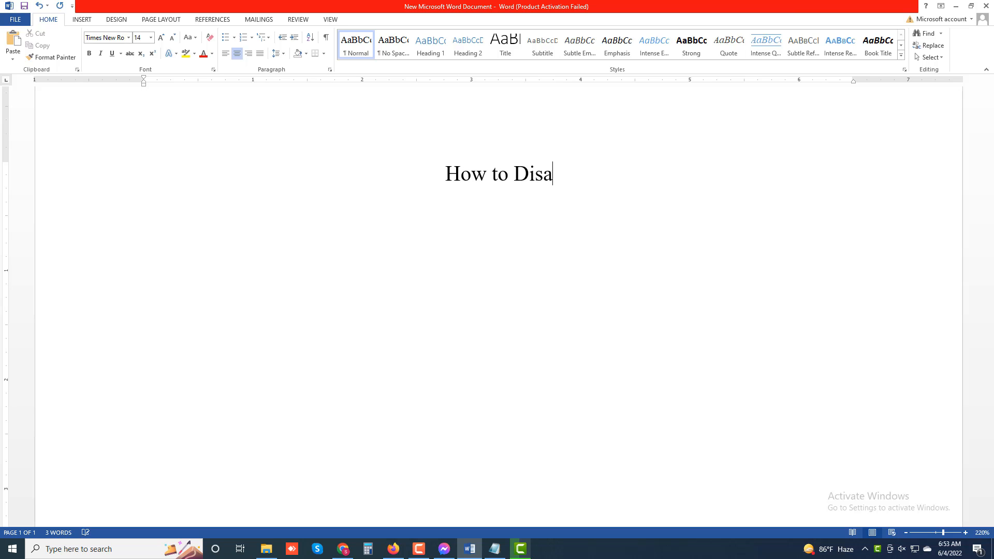
pyautogui.write('ble ')
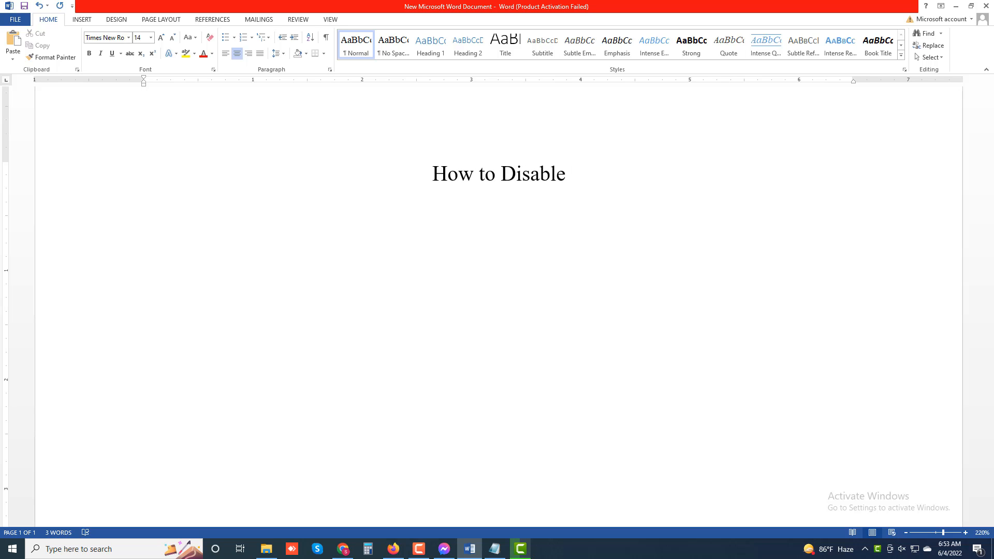
pyautogui.write('Your ')
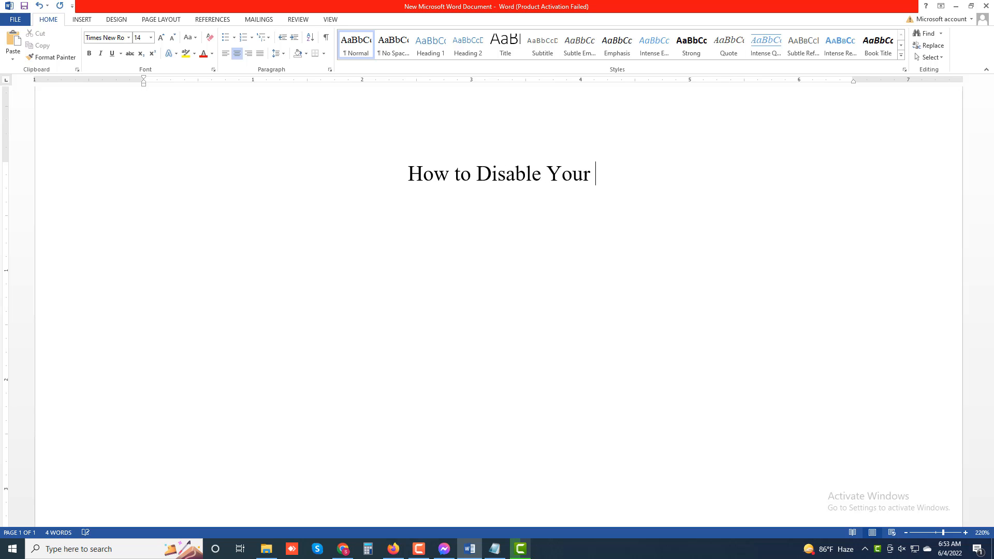
pyautogui.write('Microp')
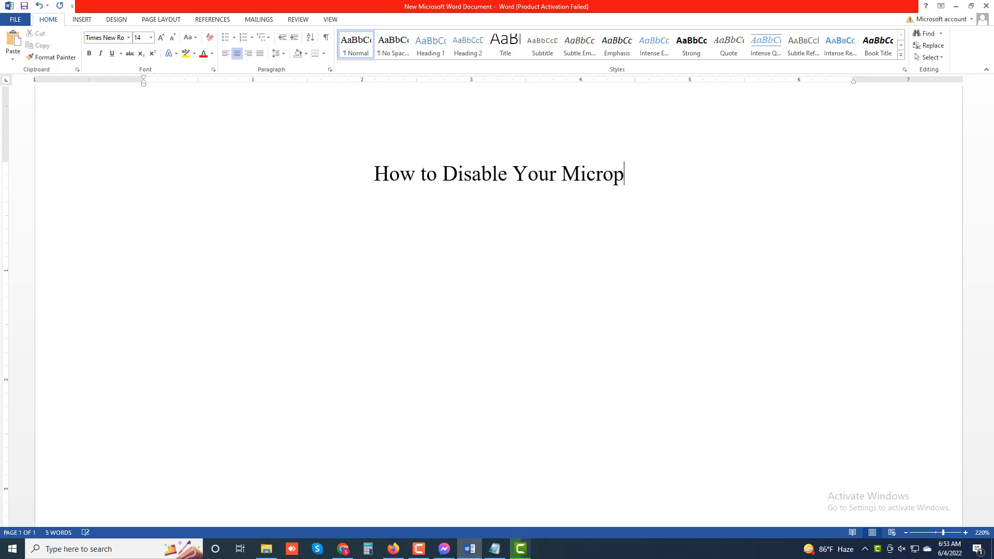
pyautogui.write('hone in')
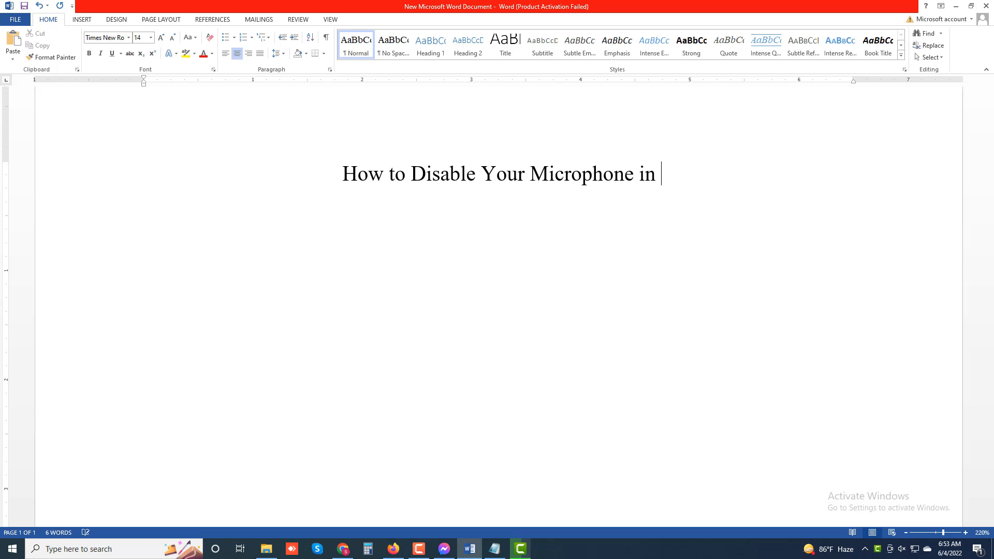
pyautogui.write(' Zoom -')
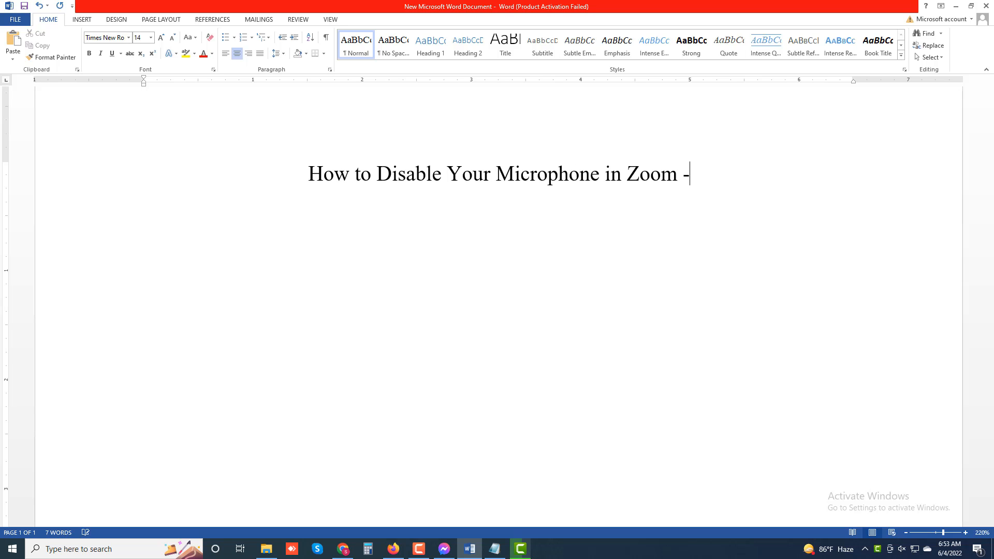
pyautogui.write('Part 01')
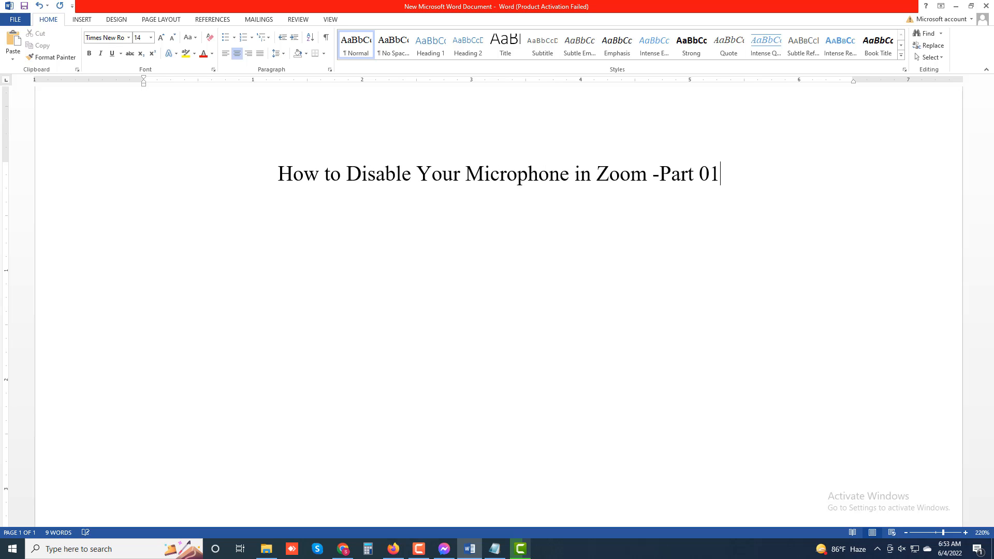
# Begin a justified paragraph below the title with "Another option that will ensure you are muted in Zoom"
pyautogui.press('Return')
pyautogui.hotkey('ctrl', 'j')
pyautogui.write('A')
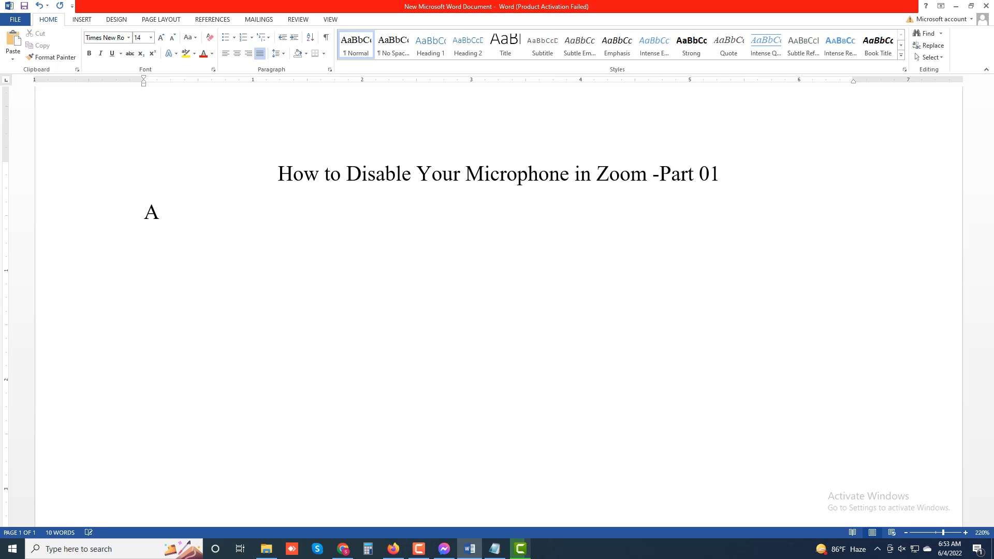
pyautogui.write('nother option that')
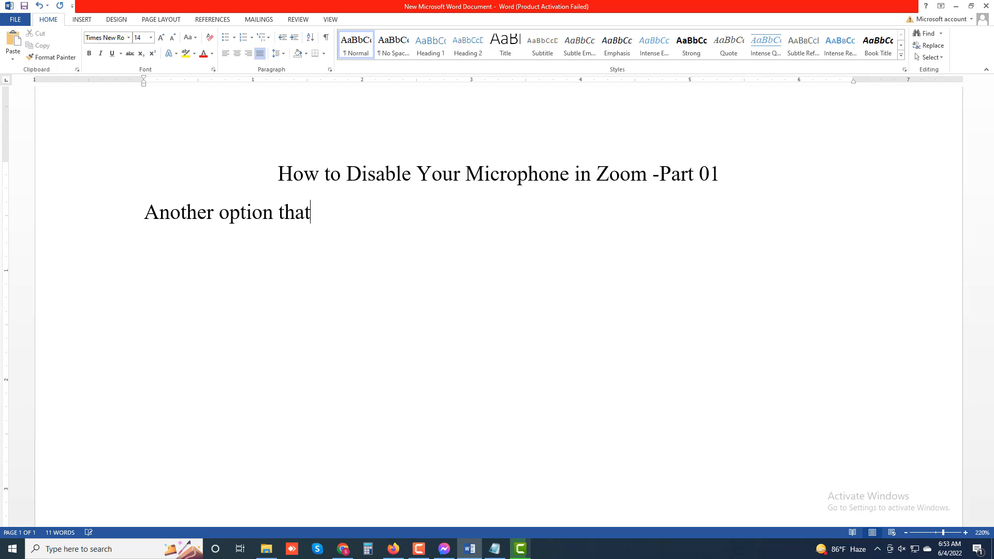
pyautogui.write(' will ensure ')
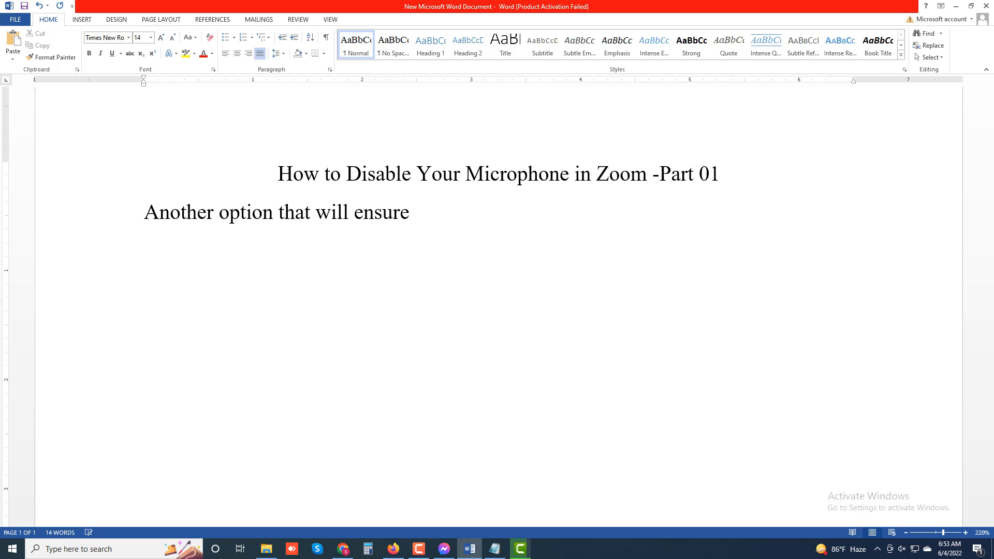
pyautogui.write('you are muted')
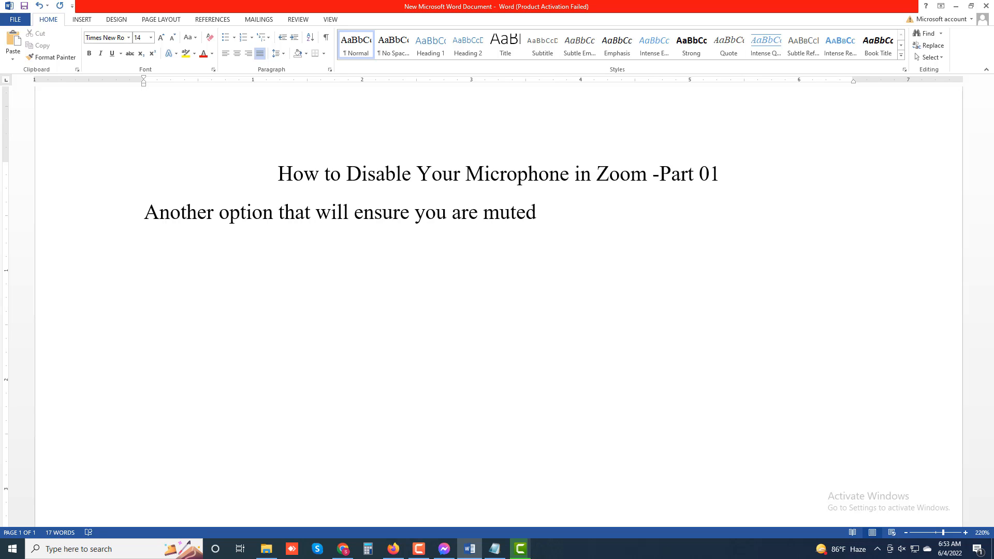
pyautogui.write(' in Zoom')
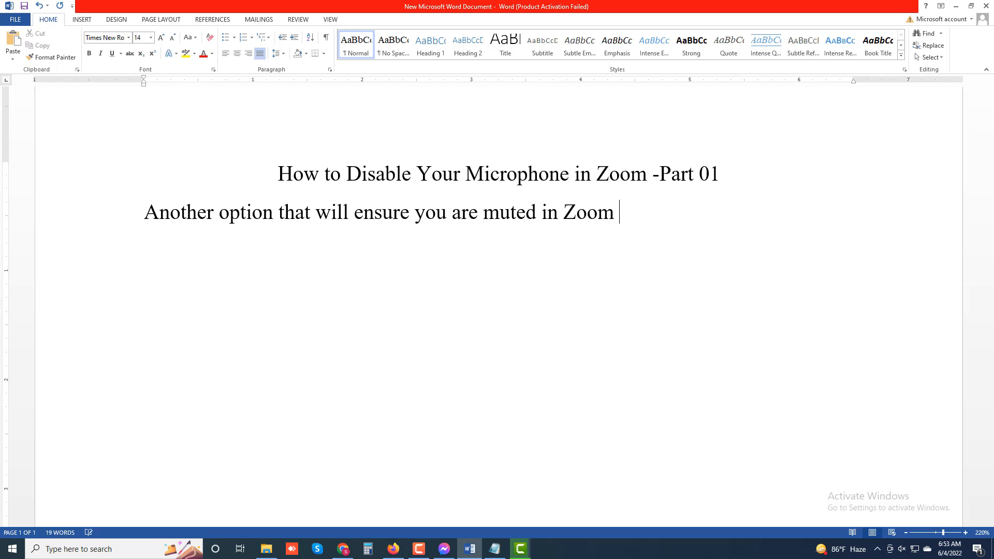
pyautogui.write(' is to disab')
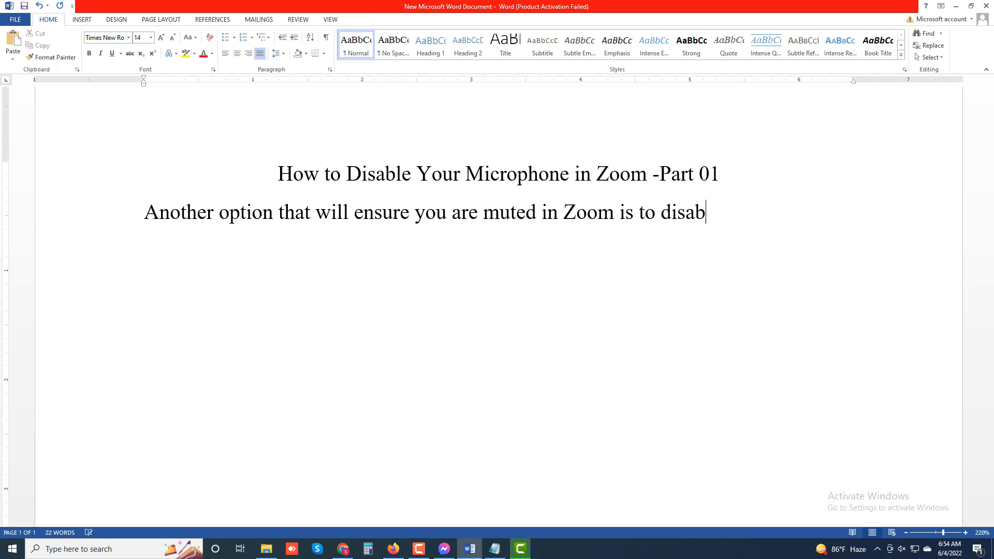
pyautogui.write('le your m')
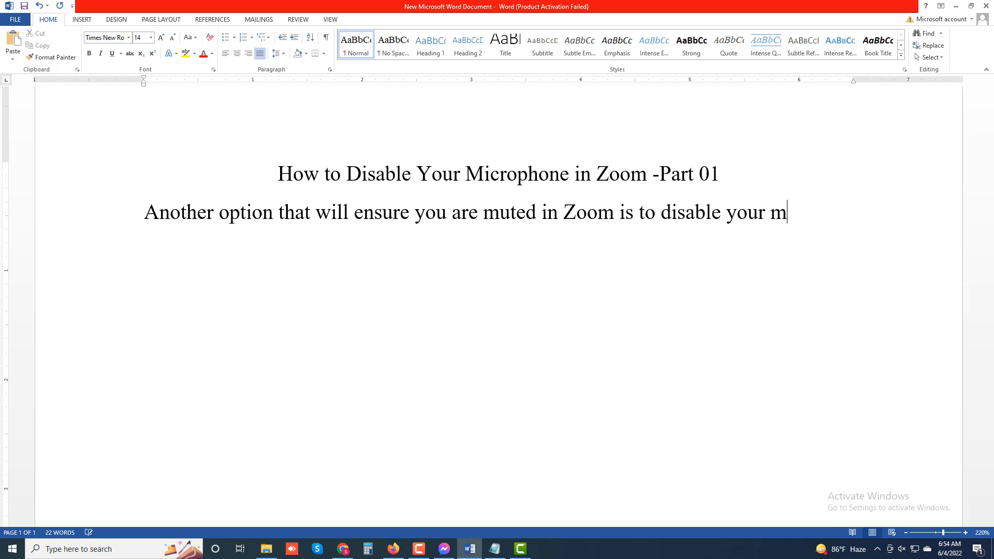
pyautogui.write('icrophone ')
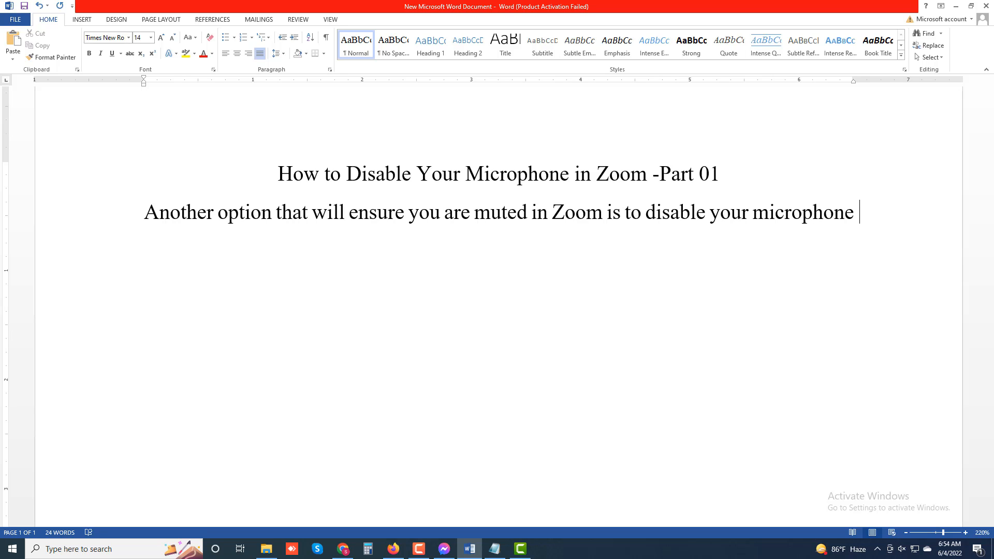
pyautogui.write('dire')
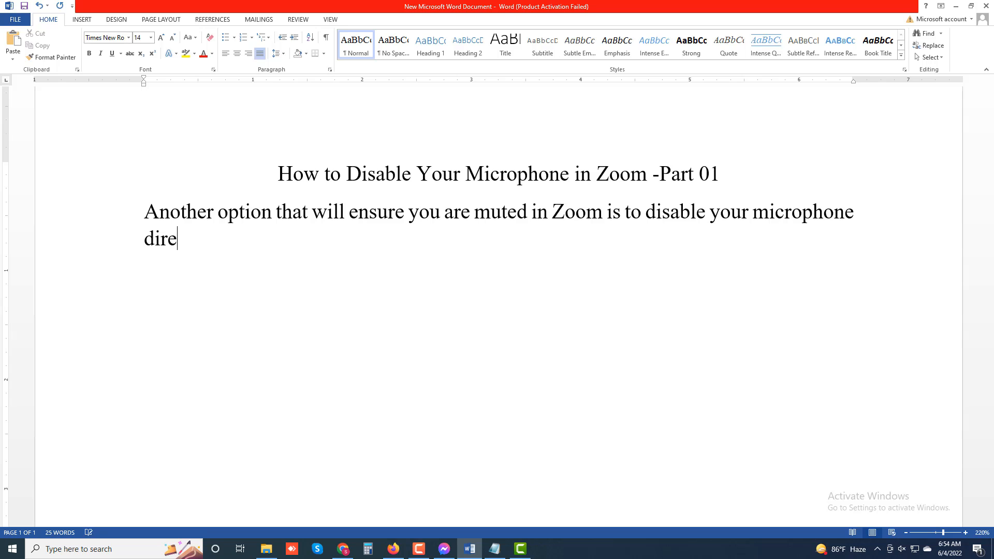
pyautogui.write('ctly via the system')
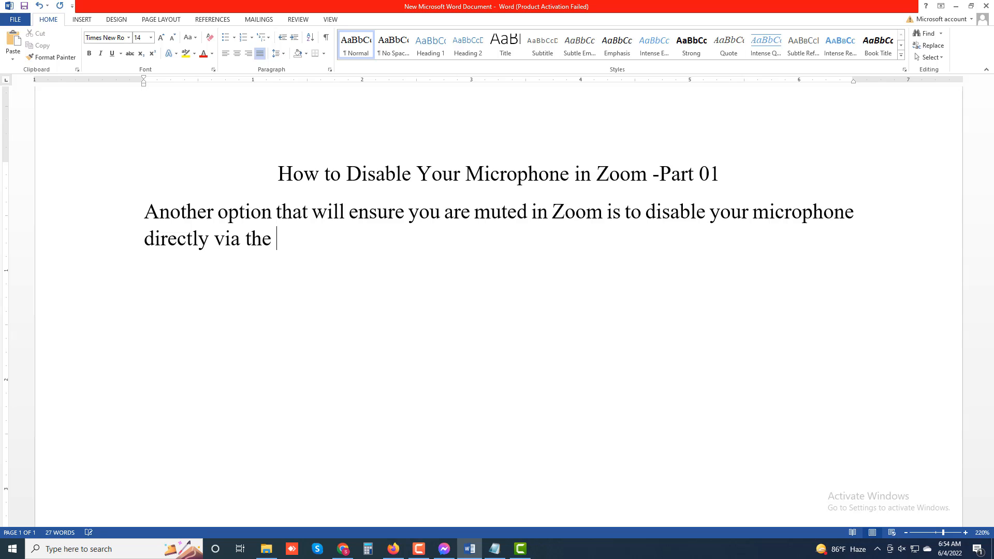
pyautogui.write(' s')
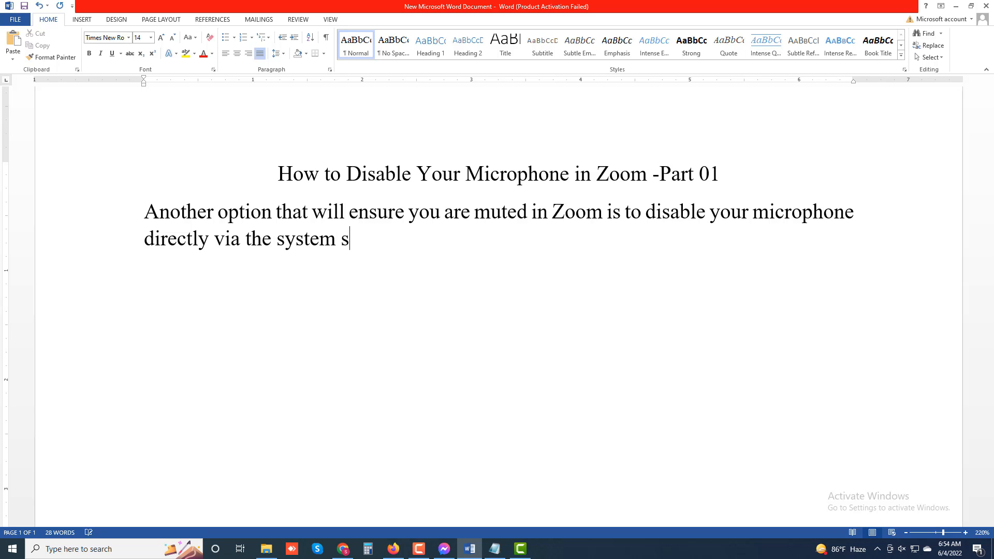
pyautogui.write('ettings')
# Finish the first sentence with "directly via the system settings."
pyautogui.press('BackSpace')
pyautogui.write('. This opt')
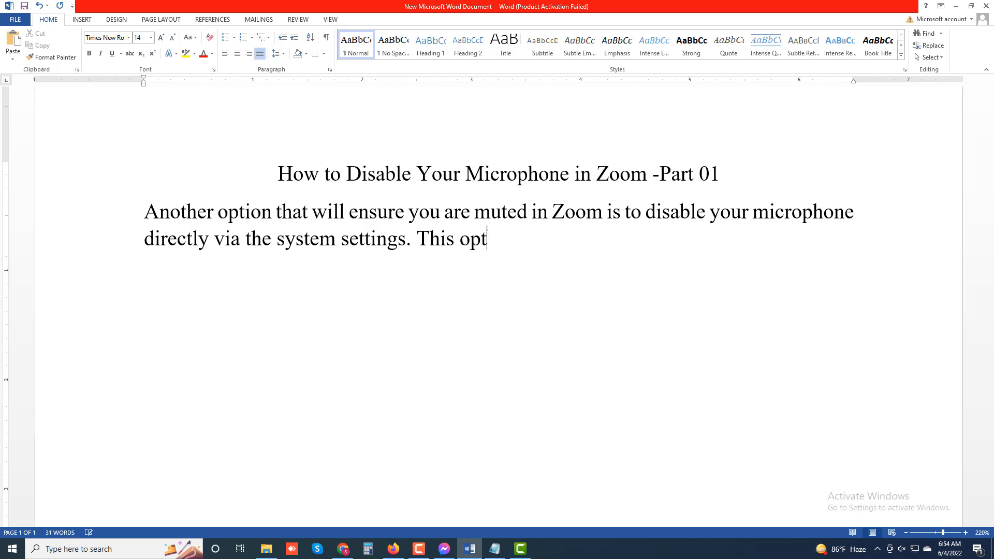
pyautogui.write('ion is onl')
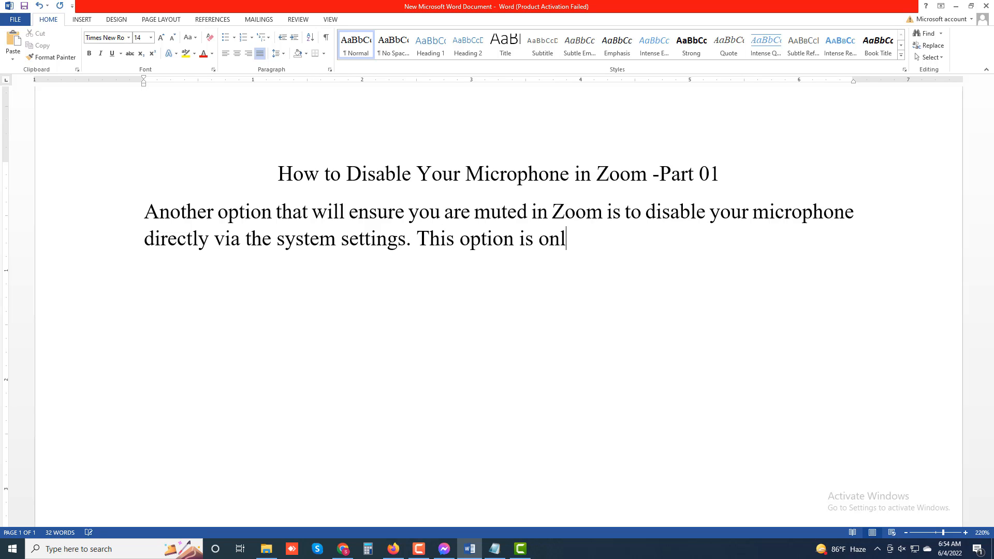
pyautogui.write('y available ')
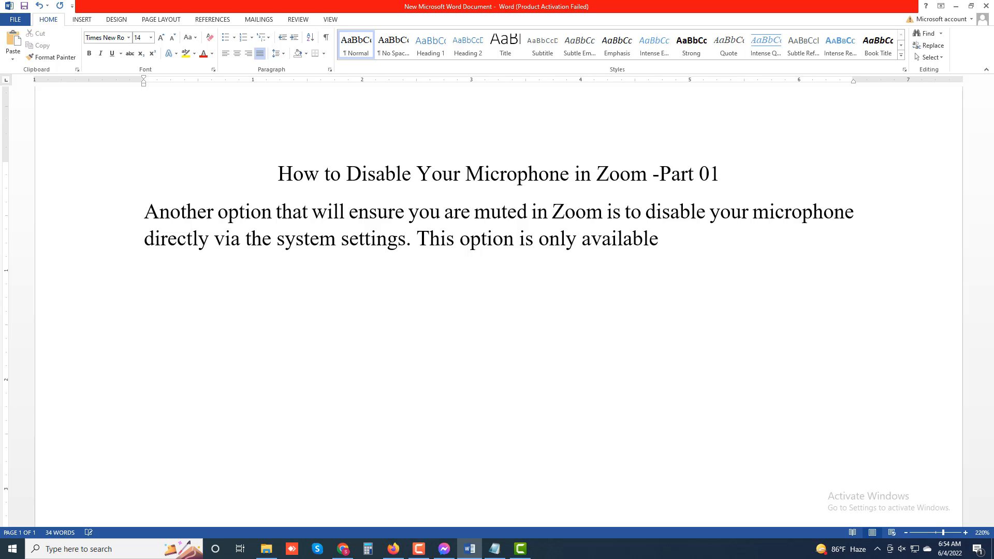
pyautogui.write('on PC or Mac,')
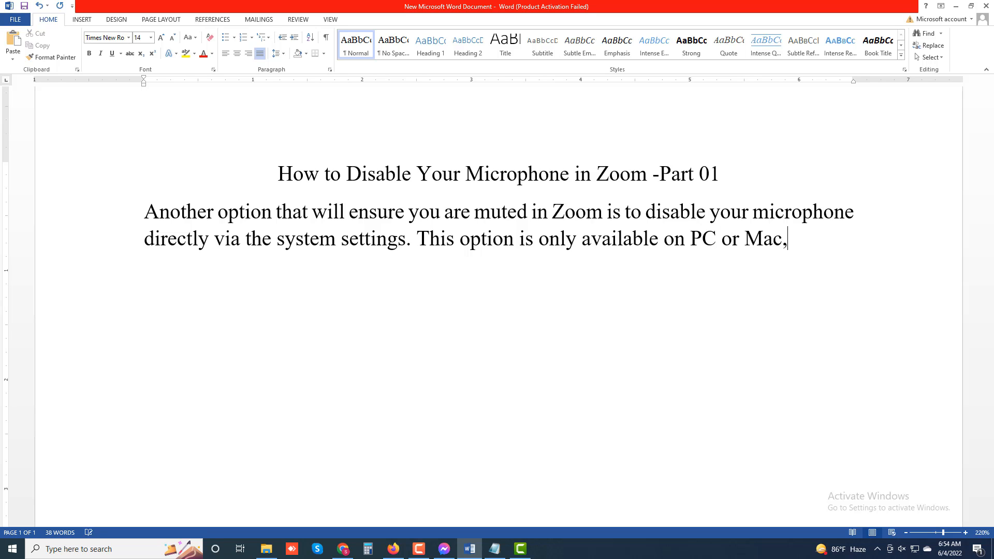
pyautogui.write(' If you')
pyautogui.write("'re")
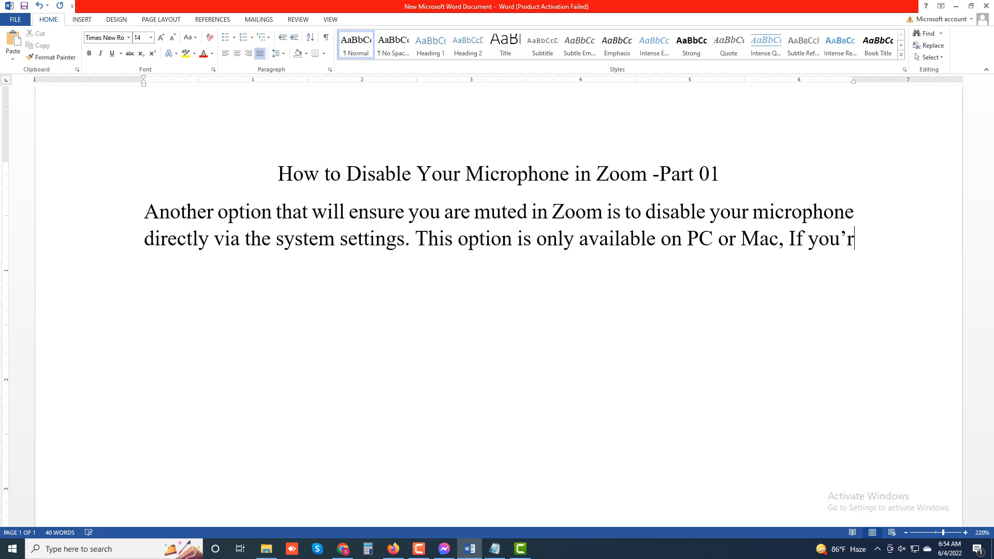
pyautogui.write(' u')
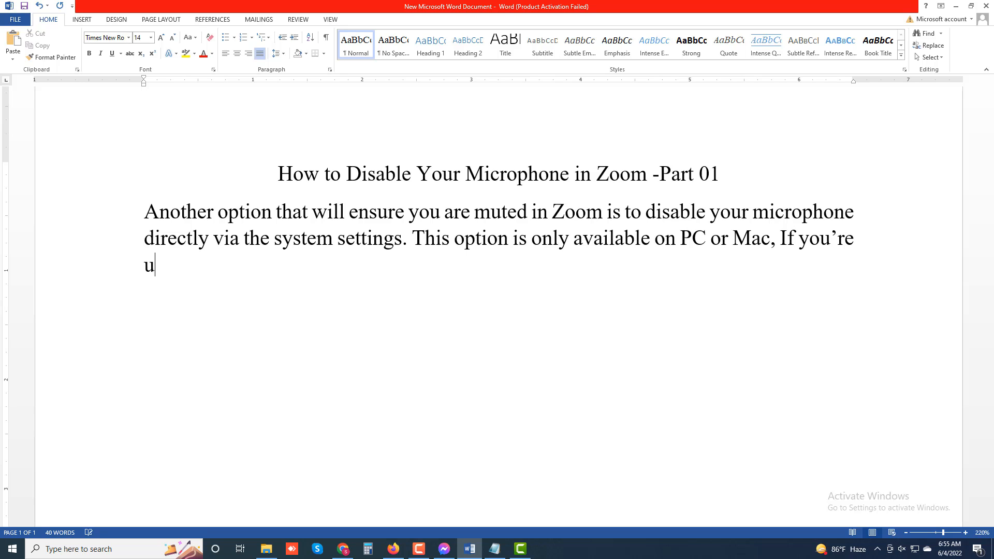
pyautogui.write('sing a')
# Continue the paragraph after "PC or Mac," with "If you're using Android iOS"
pyautogui.press('BackSpace')
pyautogui.write('Android ')
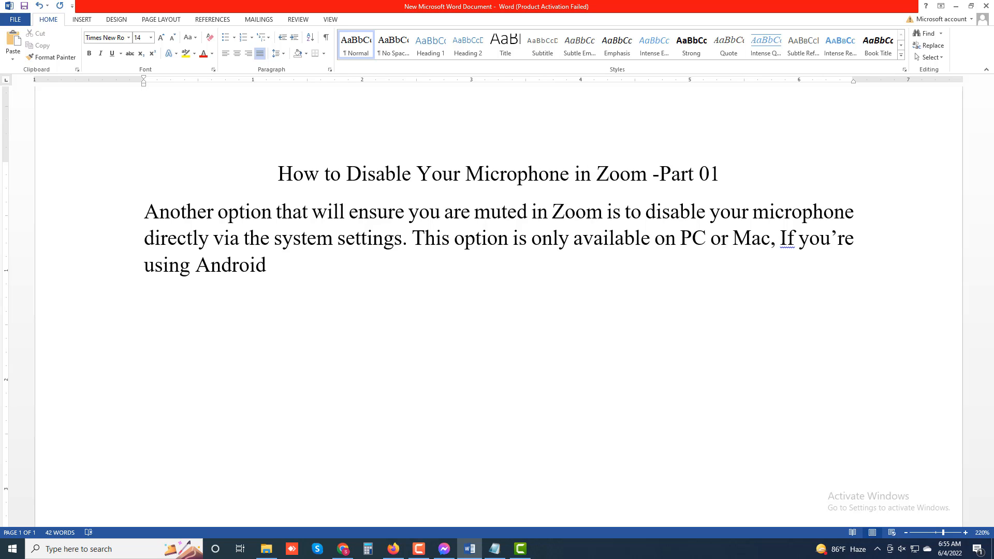
pyautogui.write('iOS')
pyautogui.write(' m')
pyautogui.press('BackSpace')
pyautogui.press('BackSpace')
pyautogui.press('BackSpace')
pyautogui.write('s')
pyautogui.press('BackSpace')
pyautogui.press('BackSpace')
pyautogui.write('S yo')
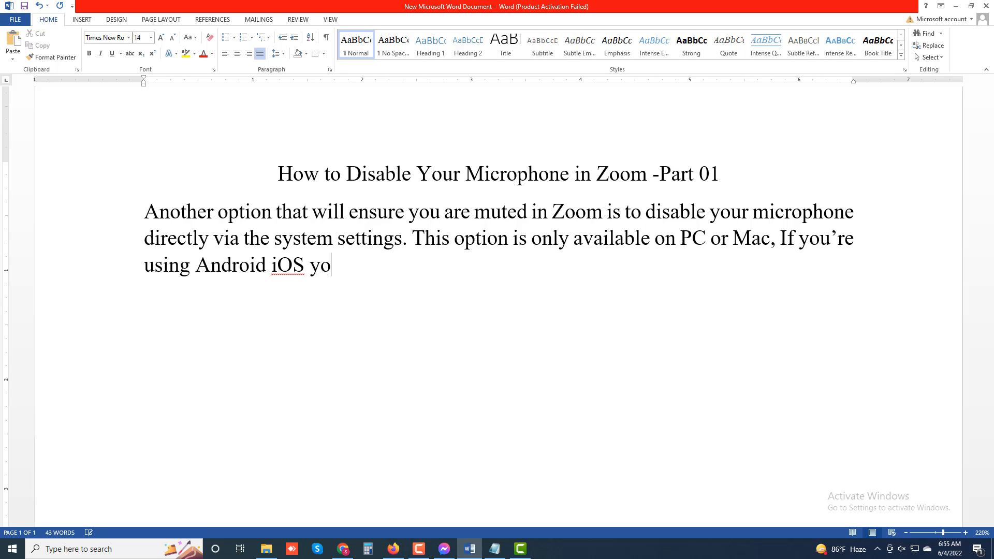
pyautogui.write('u could cond')
# Extend the sentence with "you could consider not allowing your Zoom app microphone permissions"
pyautogui.press('BackSpace')
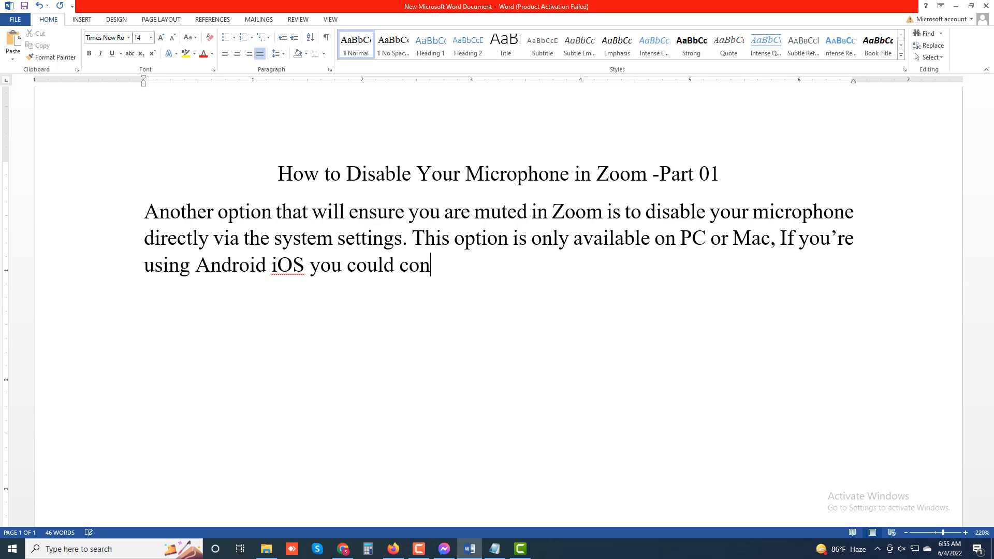
pyautogui.write('sider')
pyautogui.write('not allo')
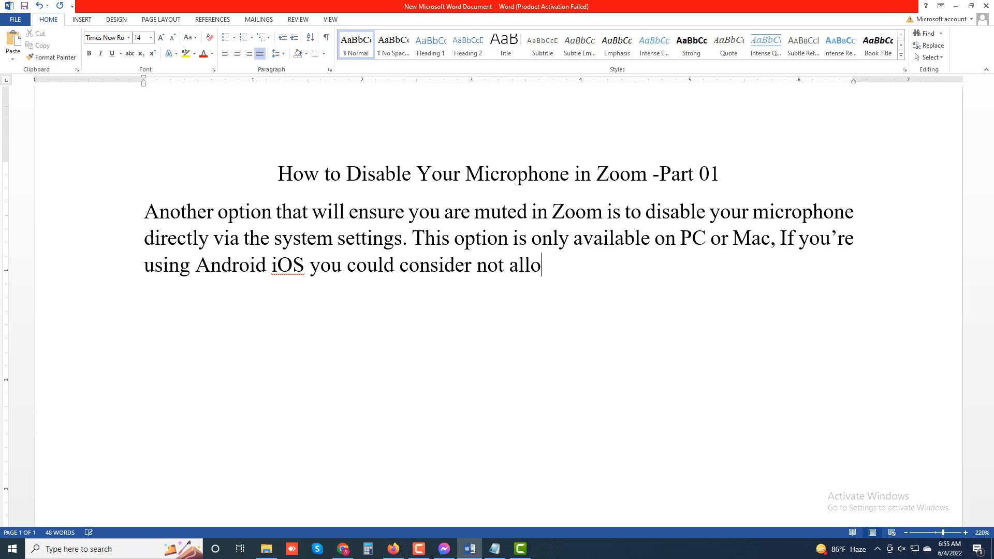
pyautogui.write('wing your')
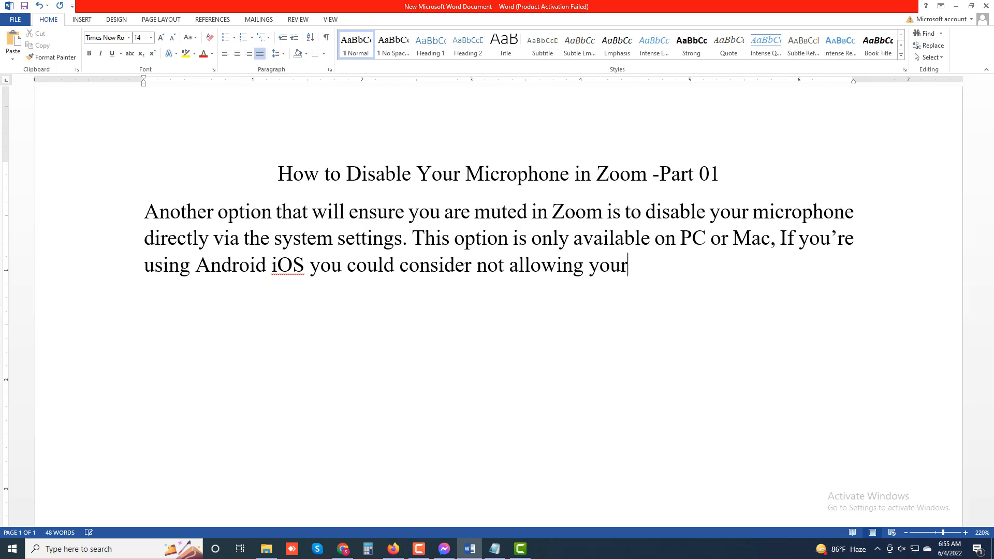
pyautogui.write(' Zoom app mic')
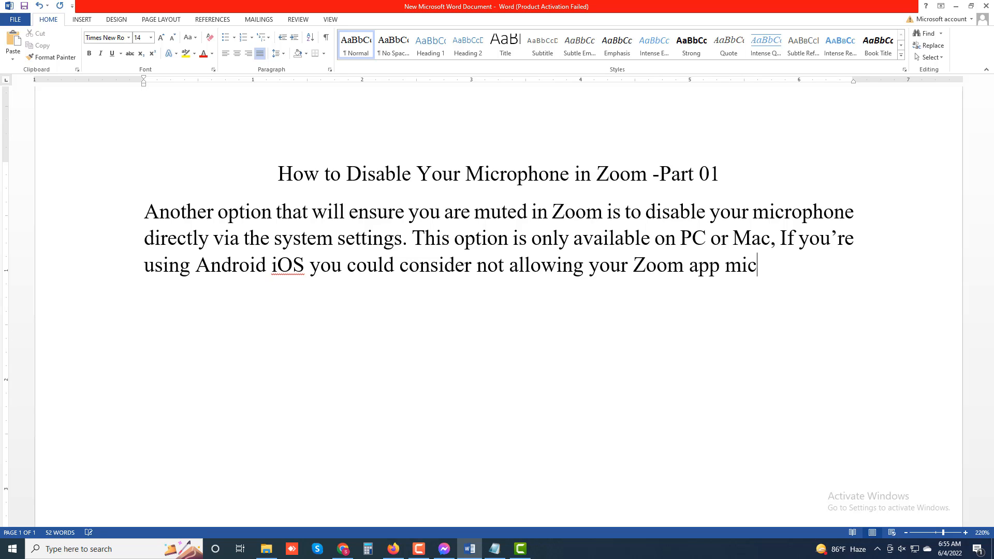
pyautogui.write('rophone pe')
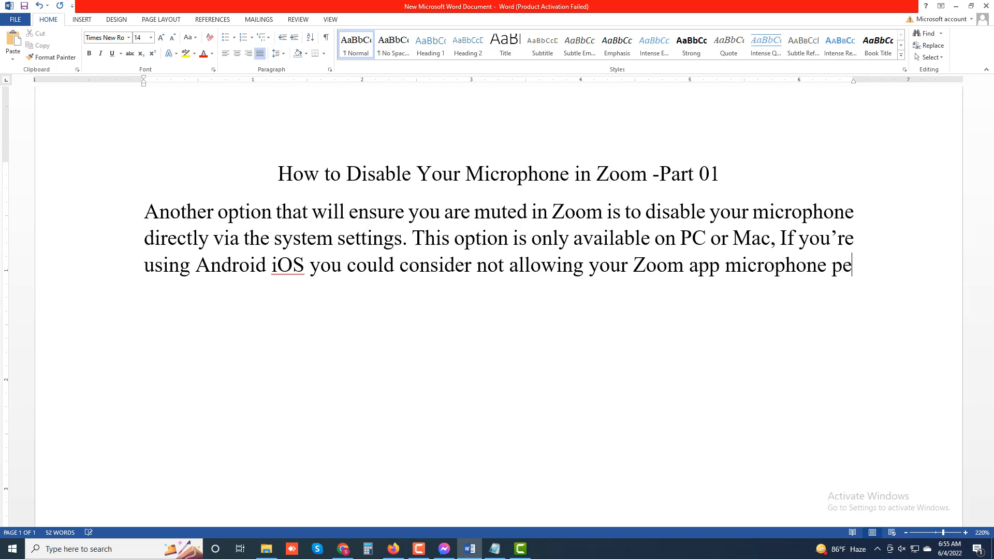
pyautogui.write('rmissions')
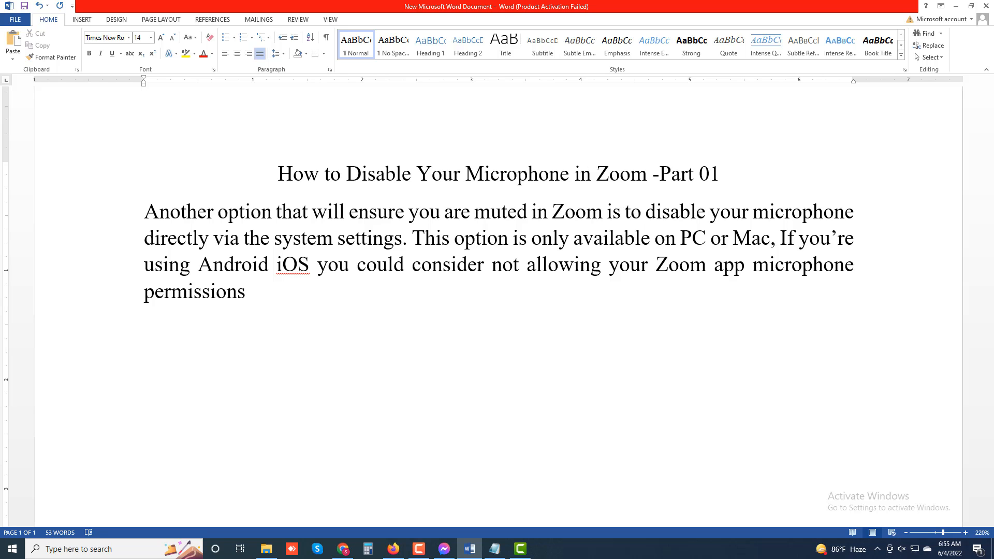
pyautogui.write(' when the ')
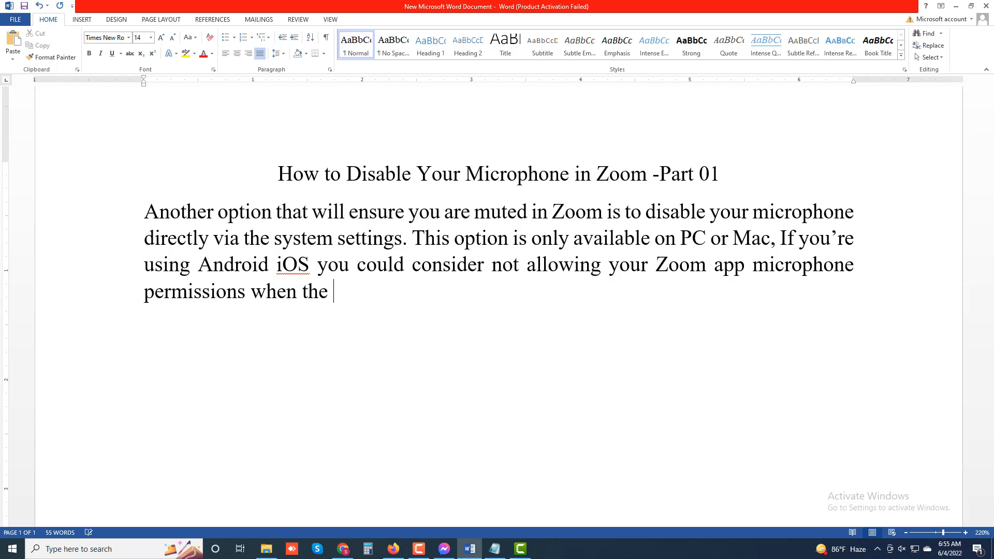
pyautogui.write('pop-up appaers')
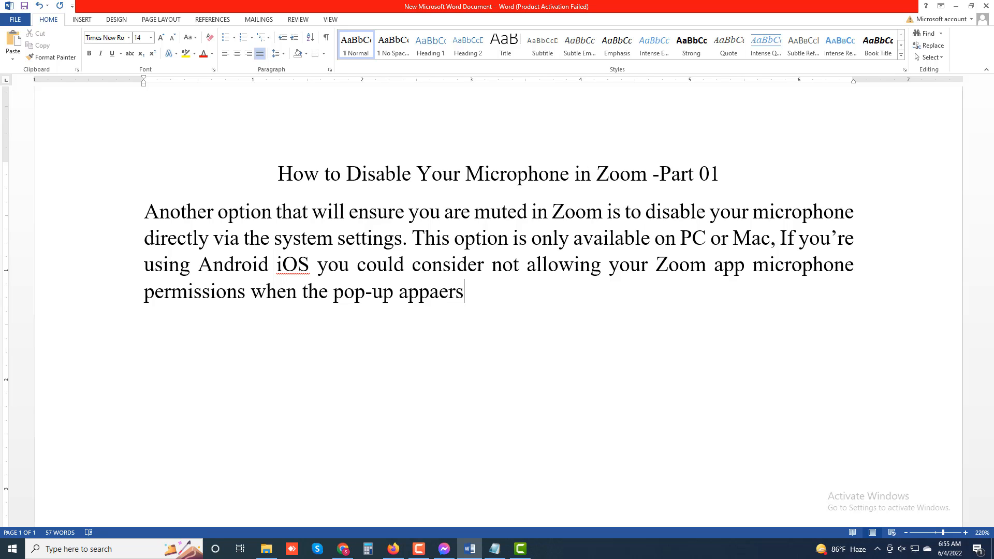
pyautogui.press('BackSpace')
pyautogui.press('BackSpace')
pyautogui.press('BackSpace')
pyautogui.press('BackSpace')
pyautogui.write('ears.')
# Add a new paragraph below the introduction reading "To disable your microphone on Windows:"
pyautogui.press('Return')
pyautogui.write('To dis')
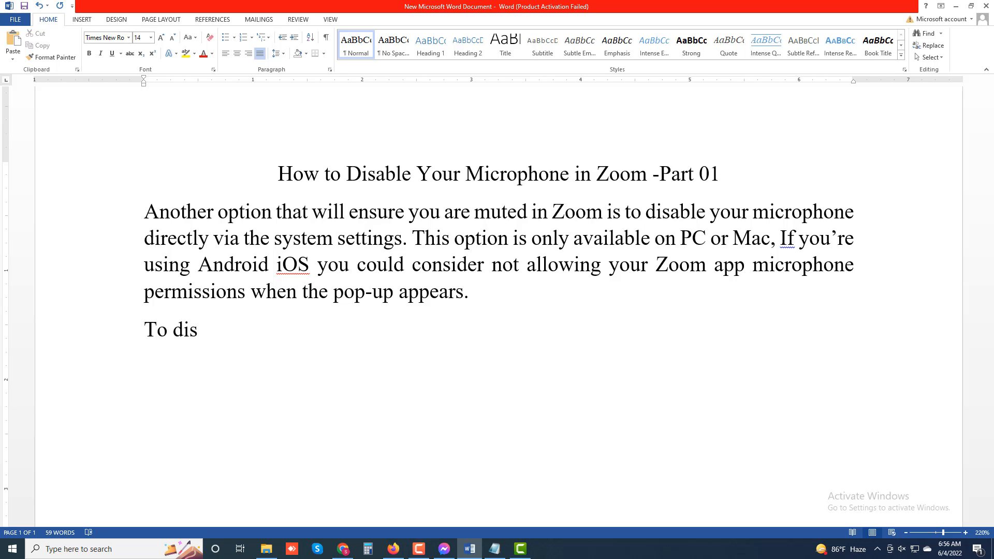
pyautogui.write('able you')
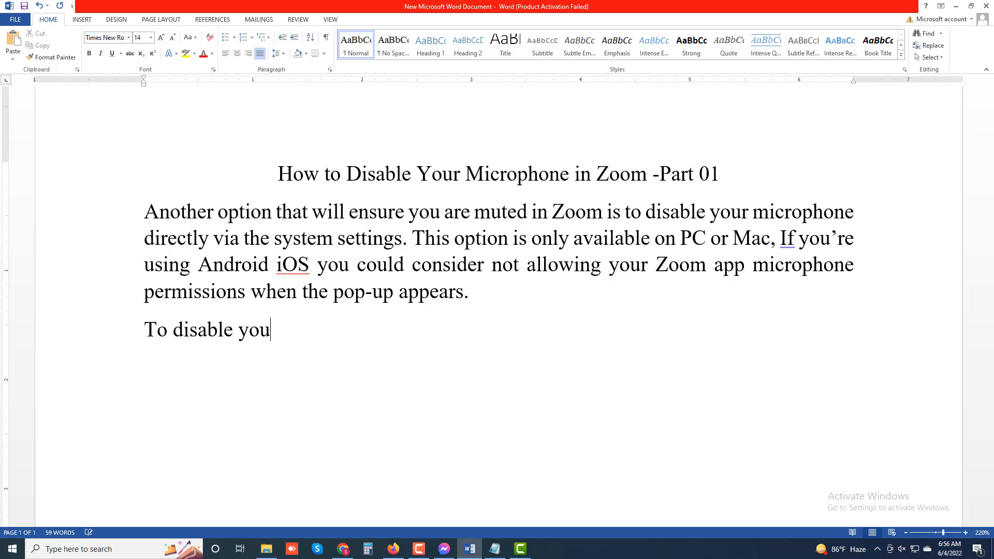
pyautogui.write('r micropho')
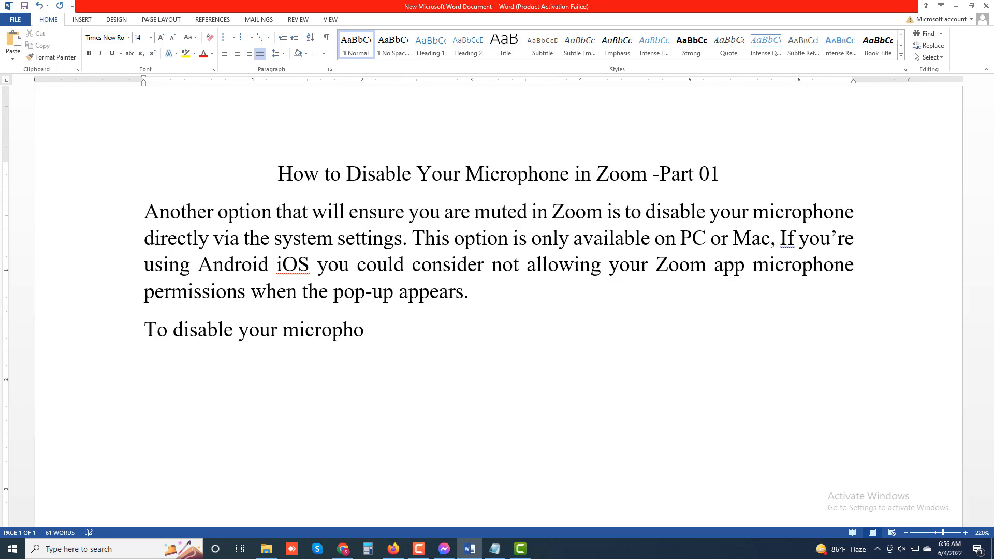
pyautogui.write('ne on Windows')
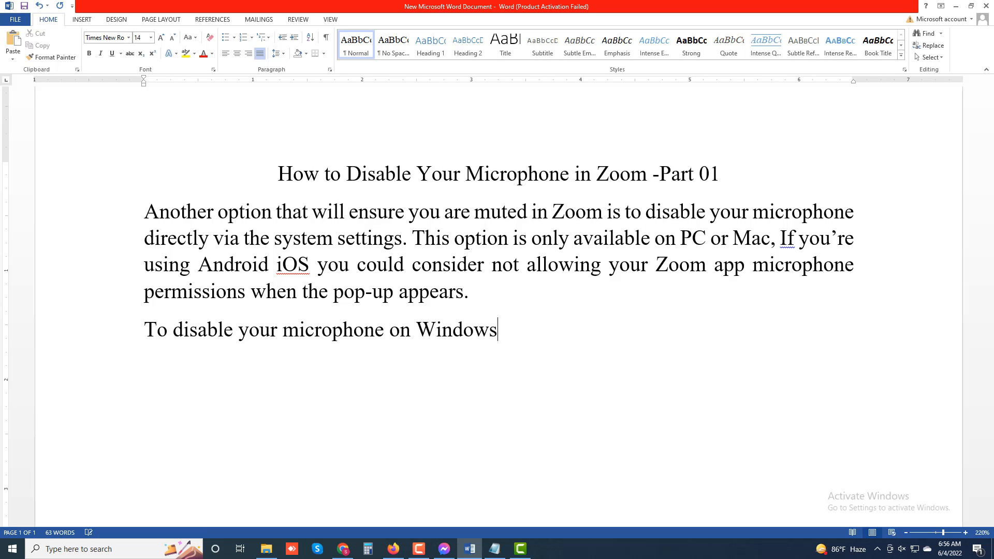
pyautogui.write('.')
pyautogui.press('BackSpace')
pyautogui.write(':')
# Begin the first numbered instruction on a new line with "1. Press the Windows Key + I"
pyautogui.press('Return')
pyautogui.write('1.')
pyautogui.write('Press the Window')
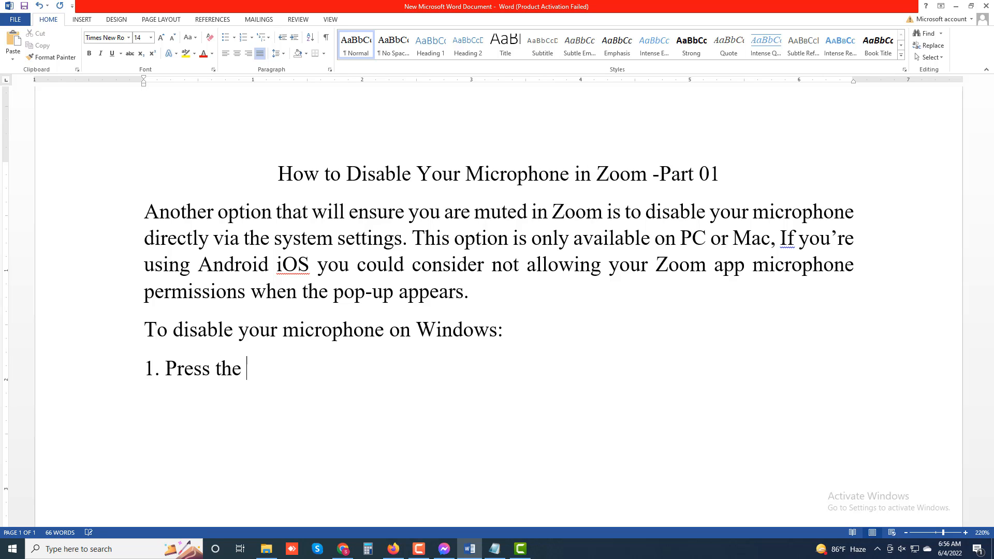
pyautogui.write('s ')
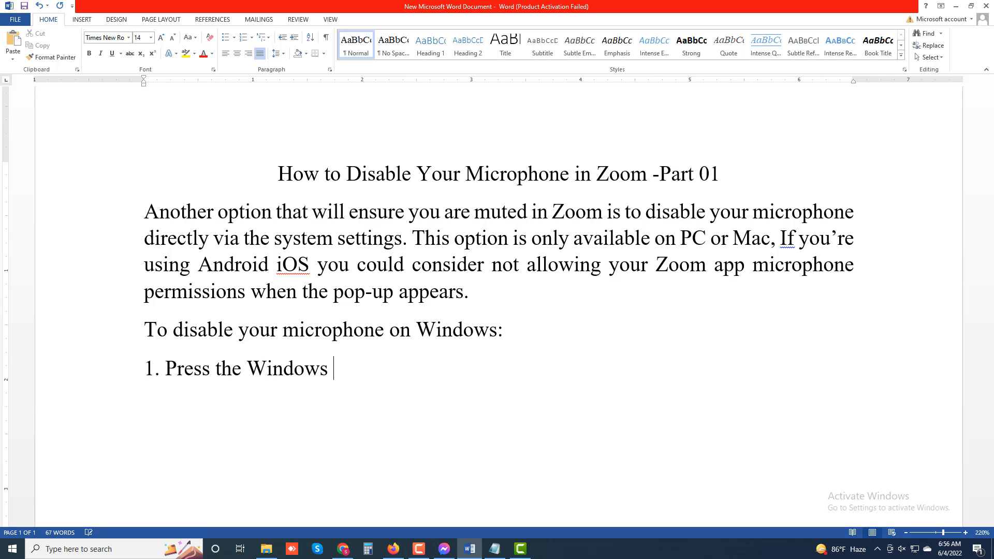
pyautogui.write('Ke')
pyautogui.write('+ I To')
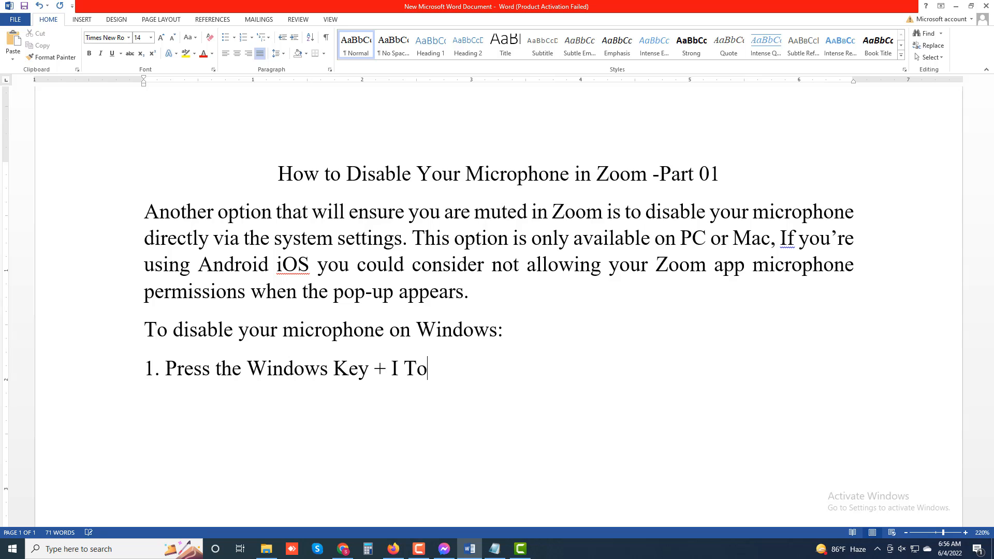
# Complete the first numbered instruction with "to open settings", starting in lowercase
pyautogui.press('BackSpace')
pyautogui.press('BackSpace')
pyautogui.write('to open')
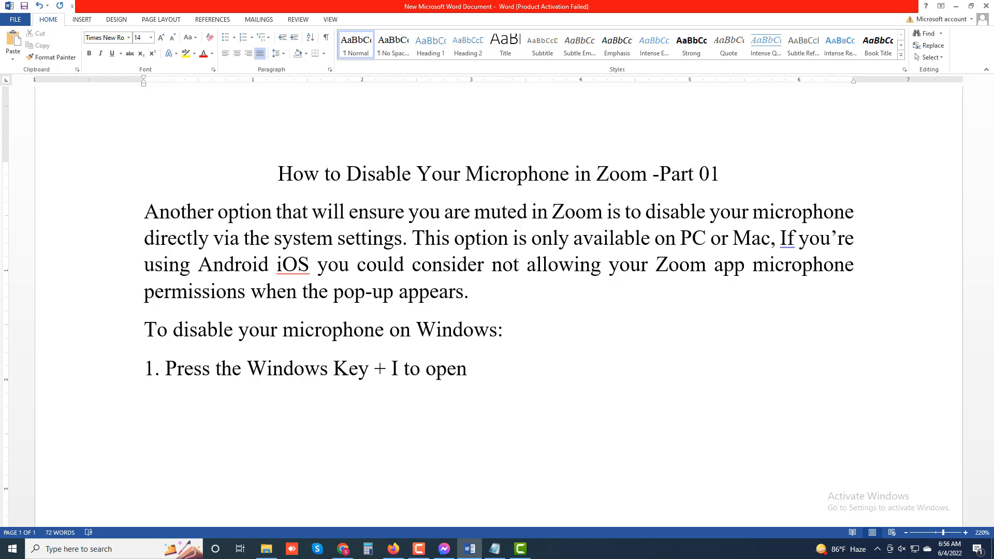
pyautogui.write(' settings')
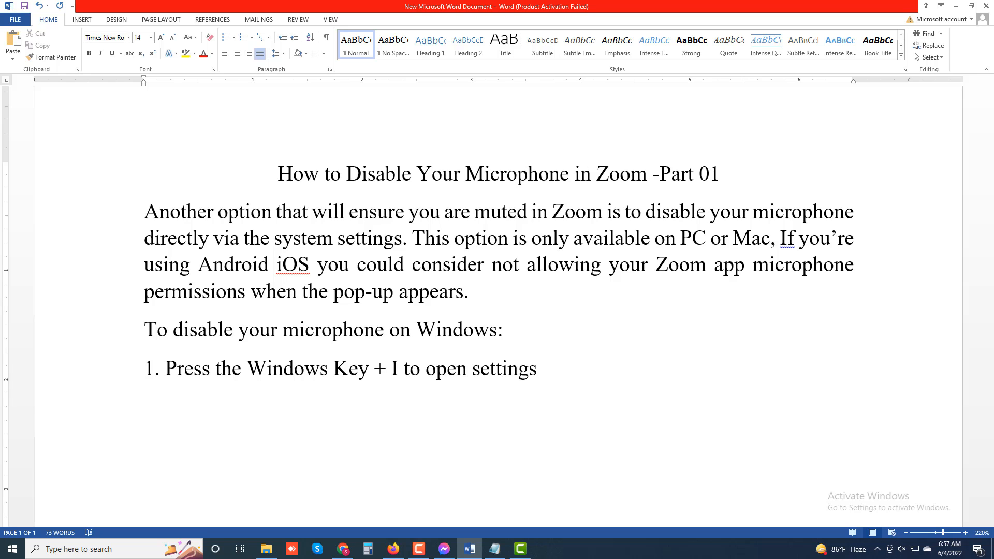
# Add the second numbered instruction on its own line, reading "2. Click system"
pyautogui.press('Return')
pyautogui.write('2. Clcik')
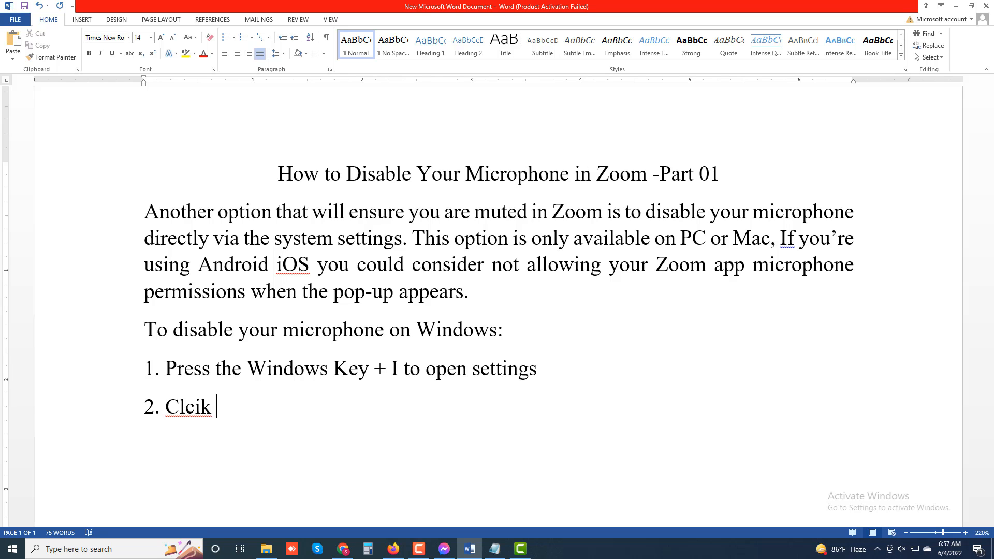
pyautogui.press('BackSpace')
pyautogui.press('BackSpace')
pyautogui.press('BackSpace')
pyautogui.write('ick system')
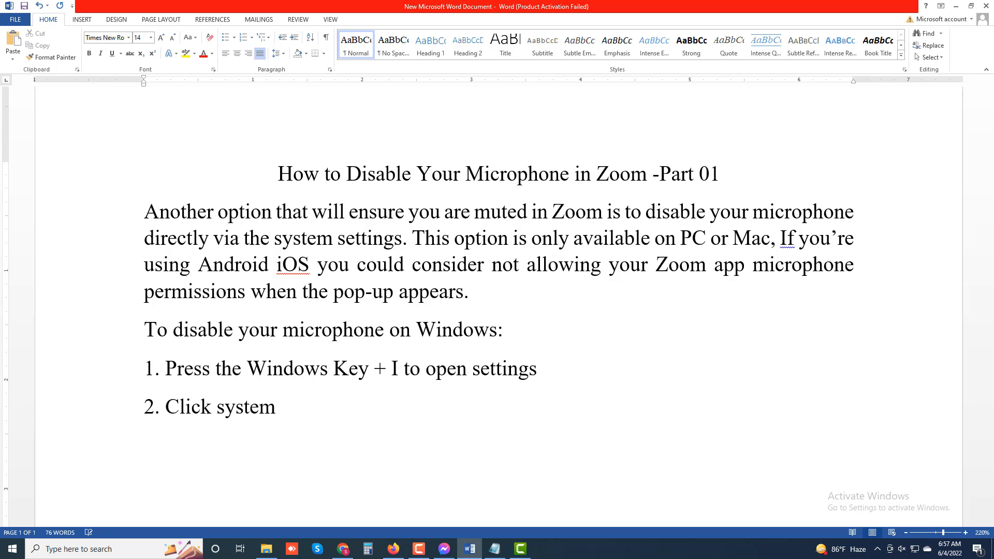